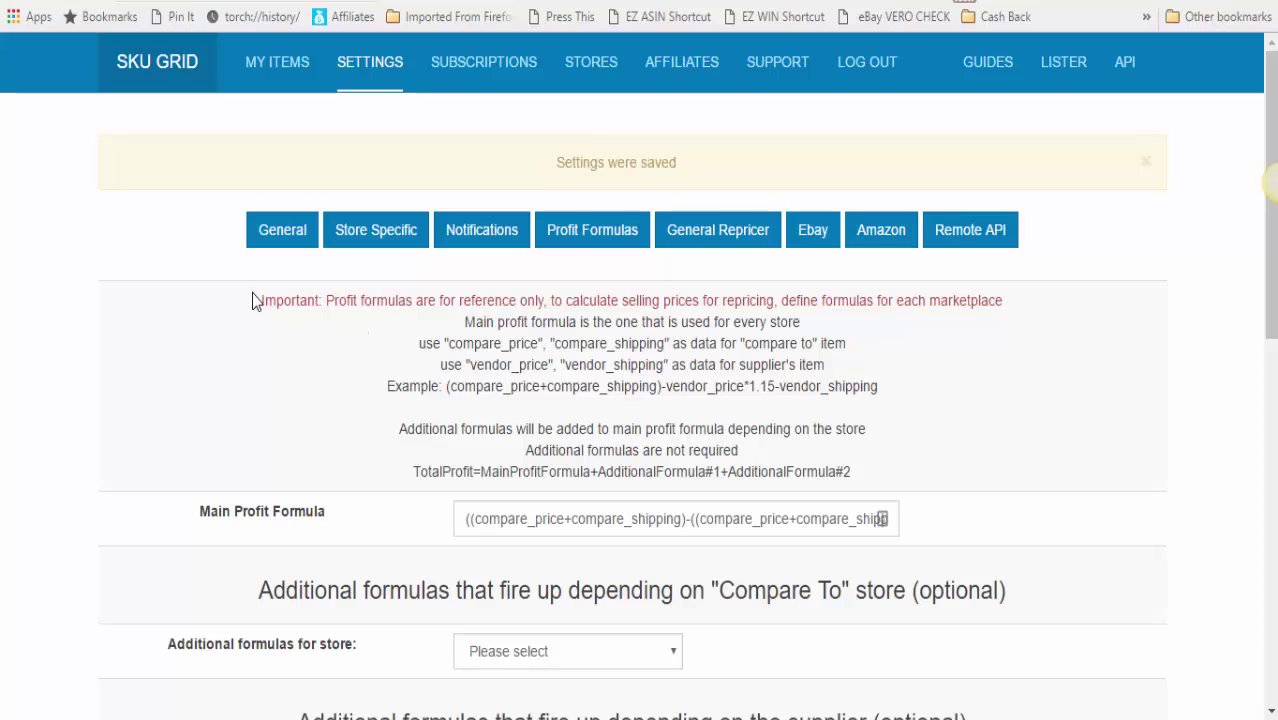
# Highlight the important profit-formulas note, then select the entire main profit formula
pyautogui.moveTo(256, 300); pyautogui.dragTo(1017, 313)
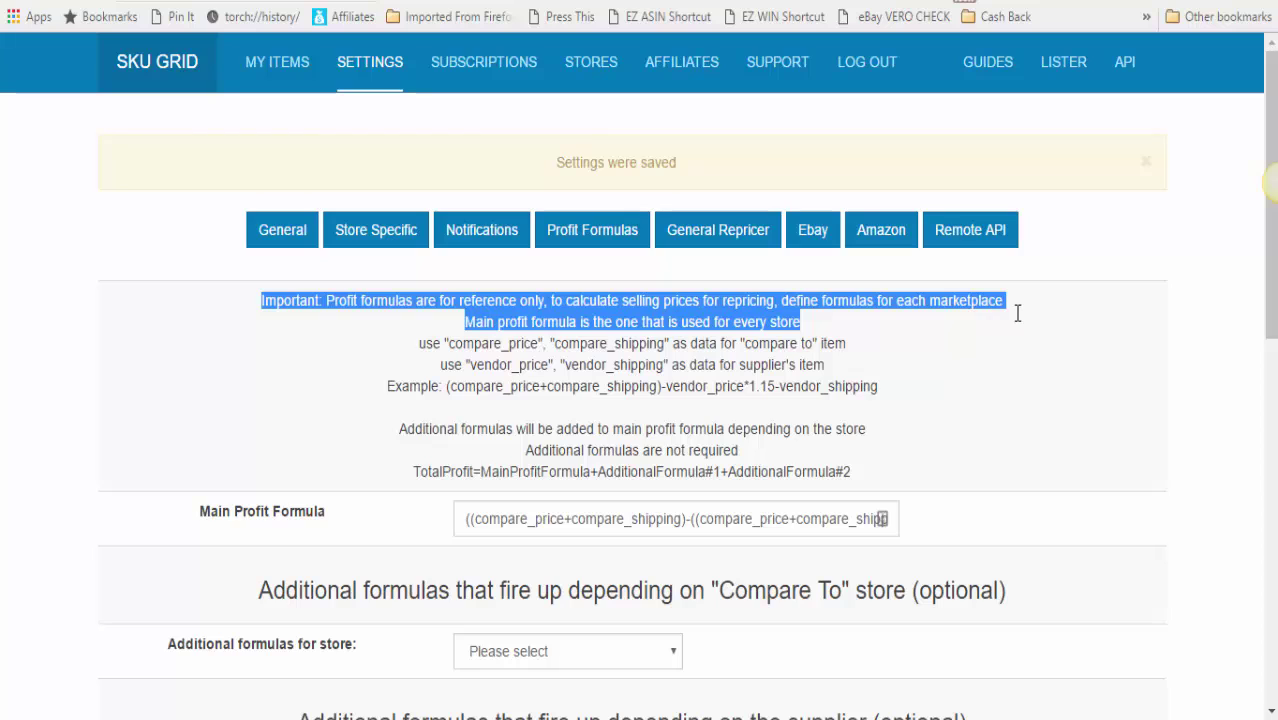
pyautogui.click(1016, 342)
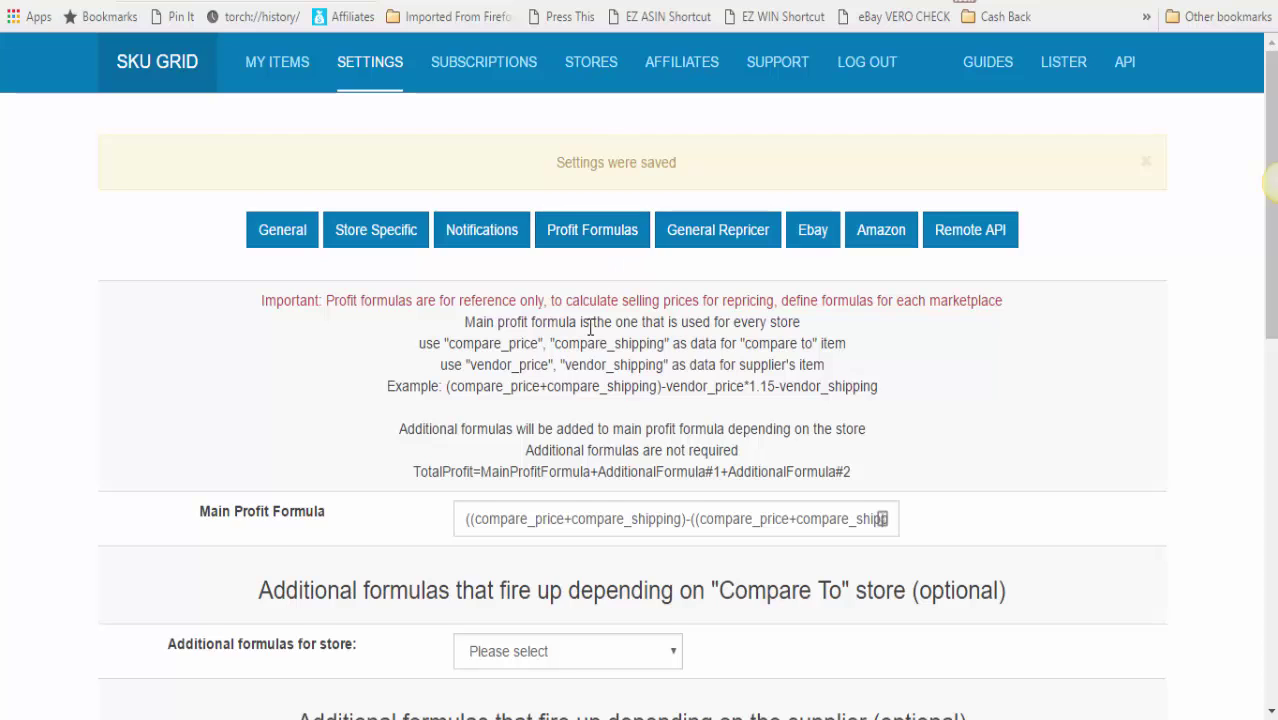
pyautogui.tripleClick(528, 528)
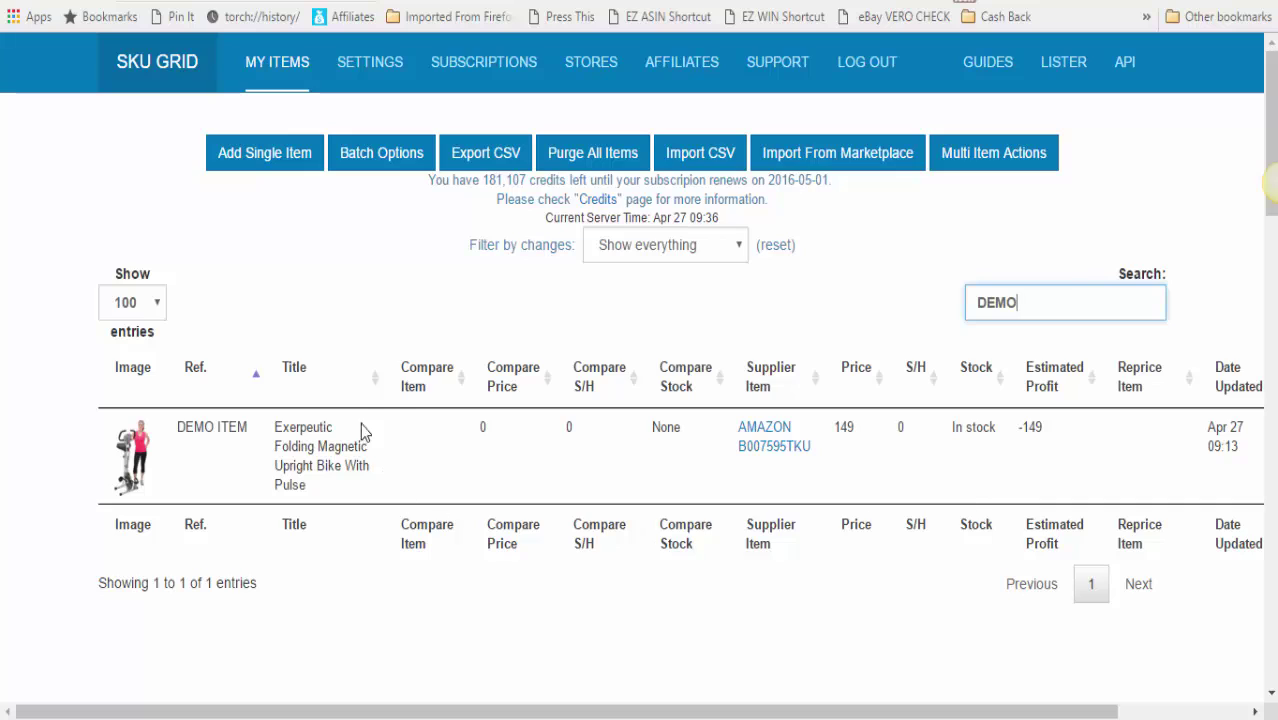
pyautogui.click(413, 387)
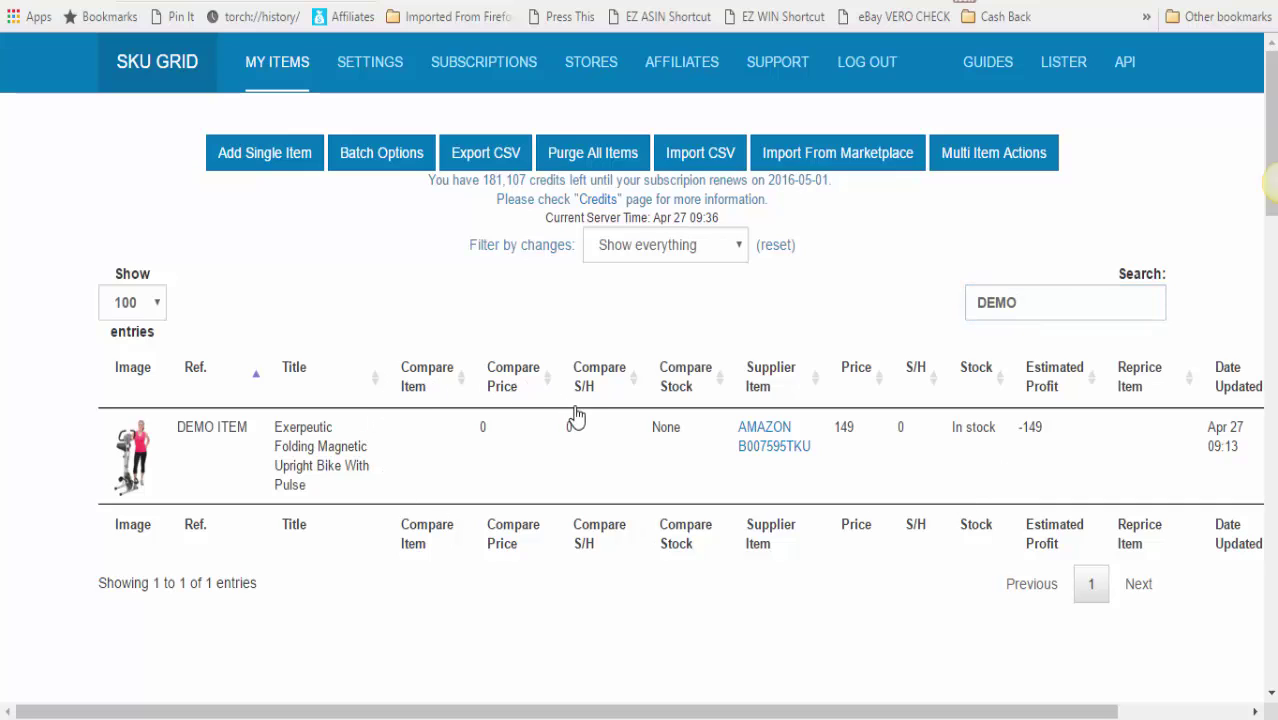
pyautogui.click(421, 445)
# Highlight the DEMO item's -149 estimated profit, then clear the highlight
pyautogui.moveTo(1046, 420); pyautogui.dragTo(1016, 426)
pyautogui.click(1053, 441)
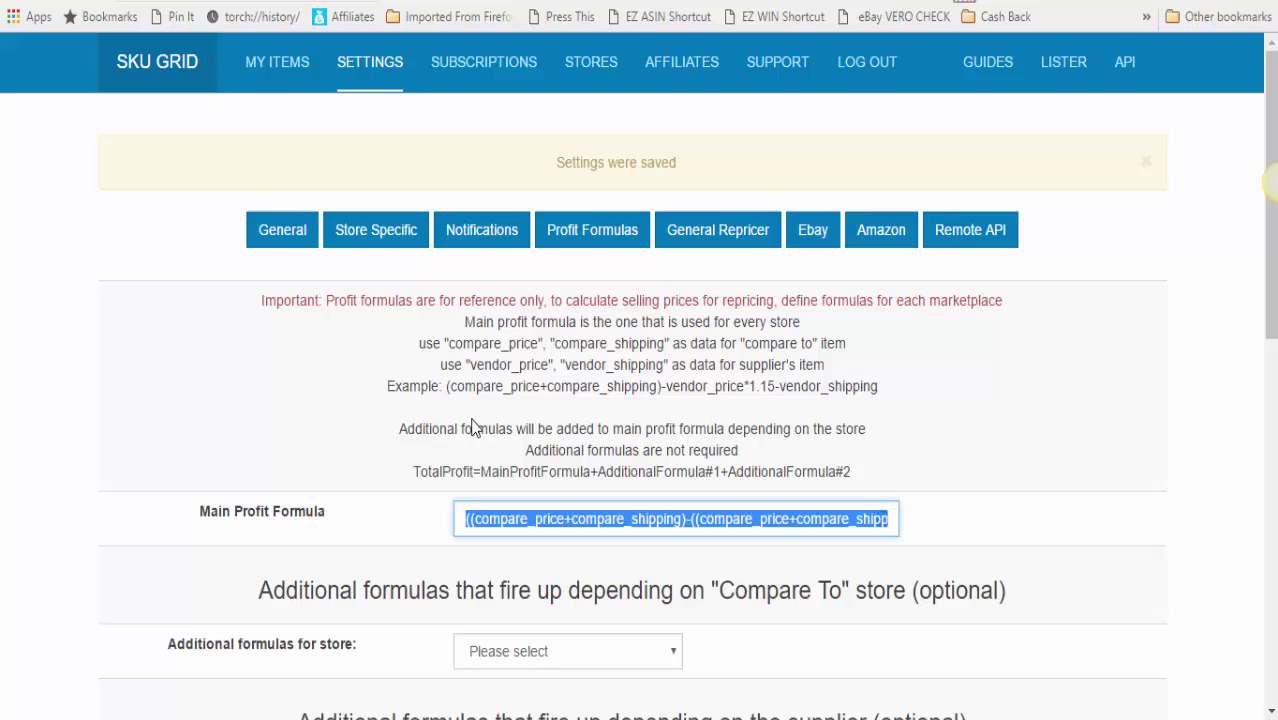
pyautogui.moveTo(446, 386); pyautogui.dragTo(788, 396)
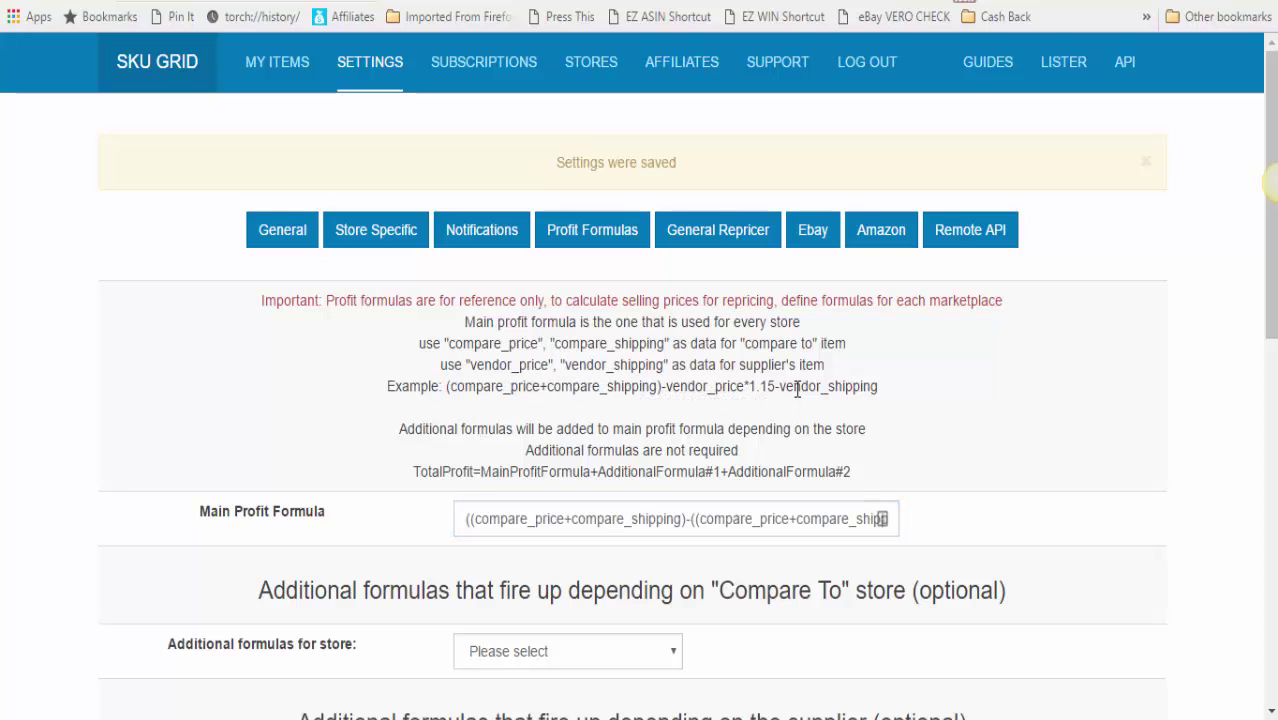
pyautogui.tripleClick(786, 392)
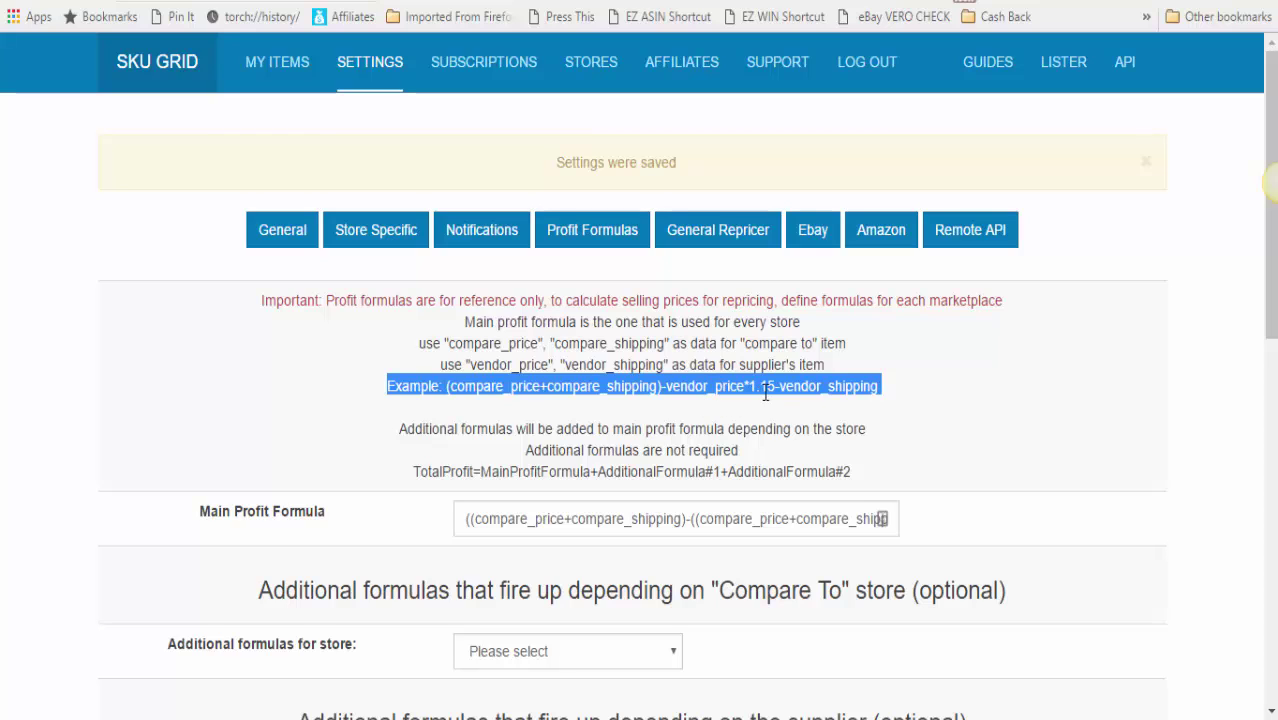
pyautogui.tripleClick(634, 518)
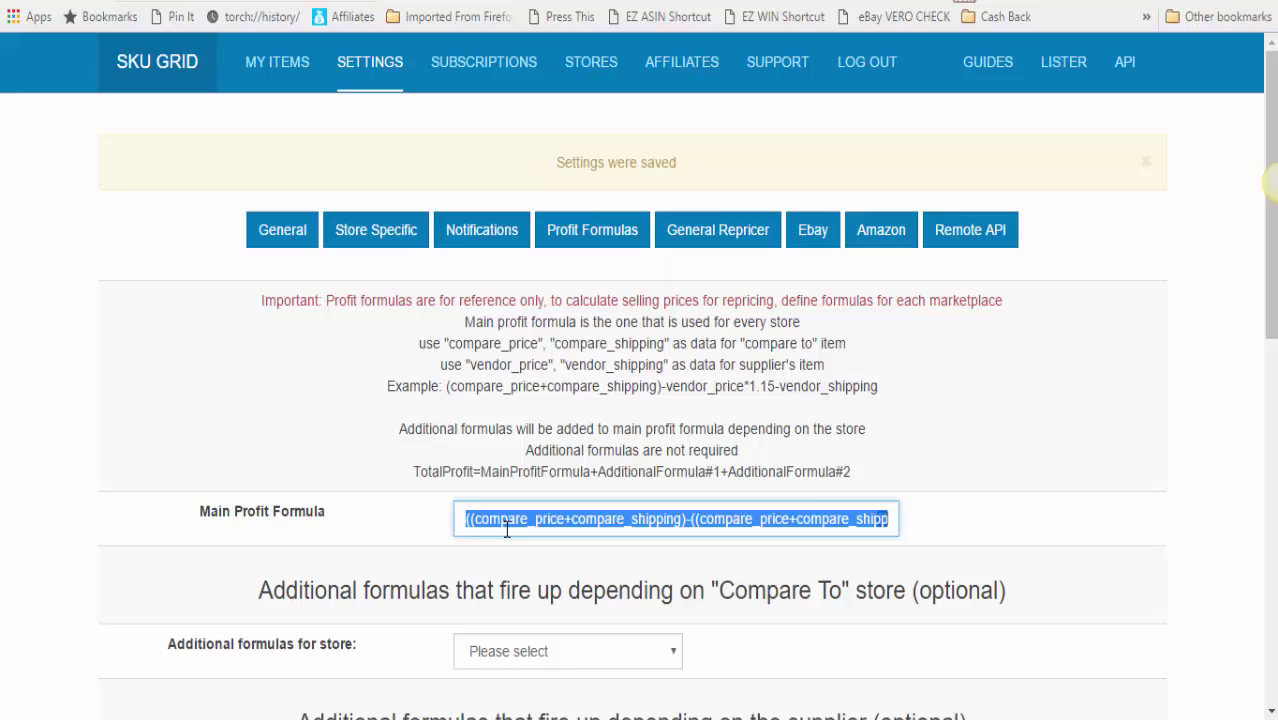
pyautogui.click(755, 522)
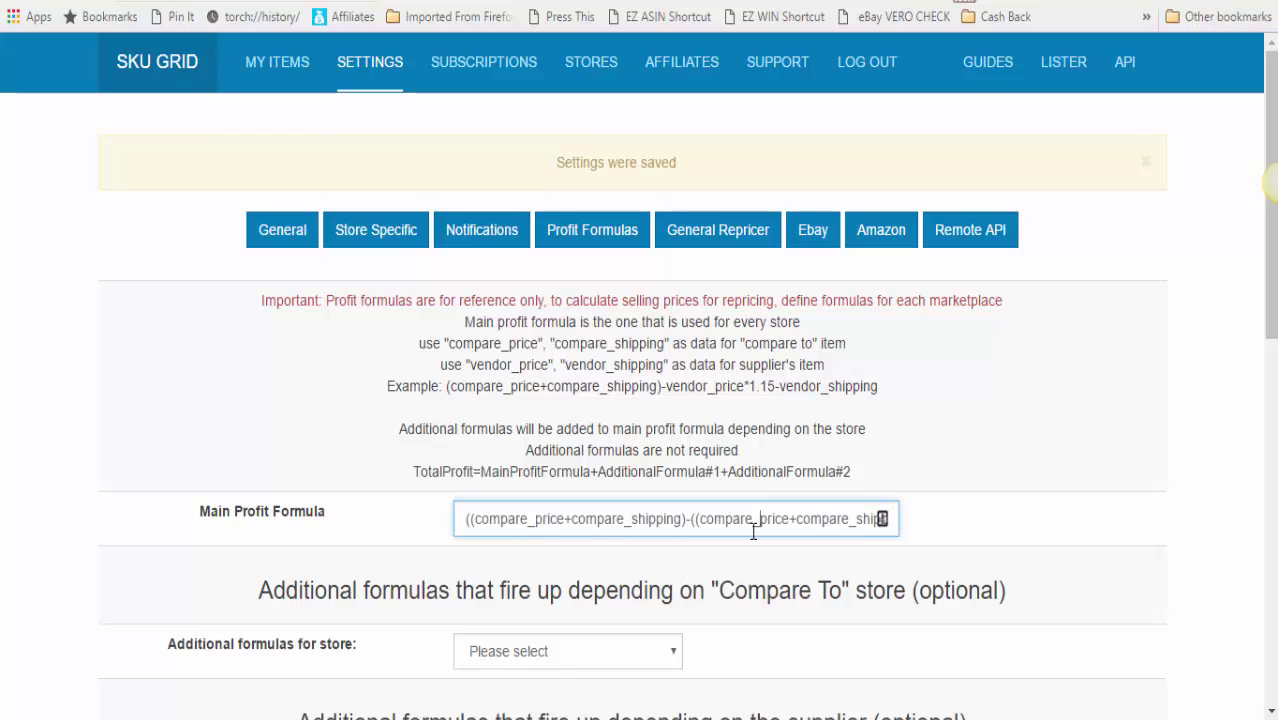
pyautogui.press('Right')
pyautogui.press('Right')
pyautogui.press('Right')
pyautogui.press('Right')
pyautogui.press('Right')
pyautogui.press('Right')
pyautogui.press('Right')
pyautogui.press('Right')
pyautogui.press('Right')
pyautogui.press('Right')
pyautogui.press('Right')
pyautogui.press('Right')
pyautogui.press('Right')
pyautogui.press('Right')
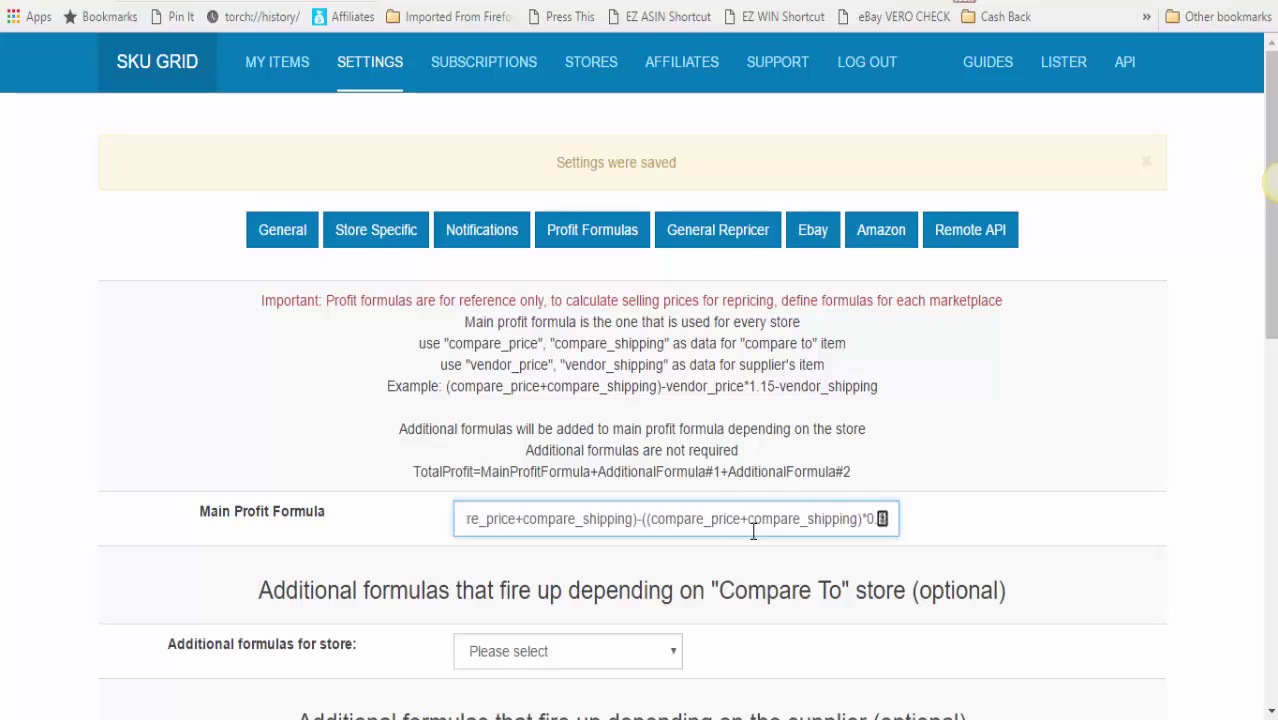
pyautogui.press('Right')
pyautogui.press('Right')
pyautogui.press('Right')
pyautogui.press('Right')
pyautogui.press('Right')
pyautogui.press('Right')
pyautogui.press('Right')
pyautogui.press('Right')
pyautogui.press('Right')
pyautogui.press('Right')
pyautogui.press('Right')
pyautogui.press('Right')
pyautogui.press('Right')
pyautogui.press('Right')
pyautogui.press('Right')
pyautogui.press('Right')
pyautogui.press('Right')
pyautogui.press('Right')
pyautogui.press('Right')
pyautogui.press('Right')
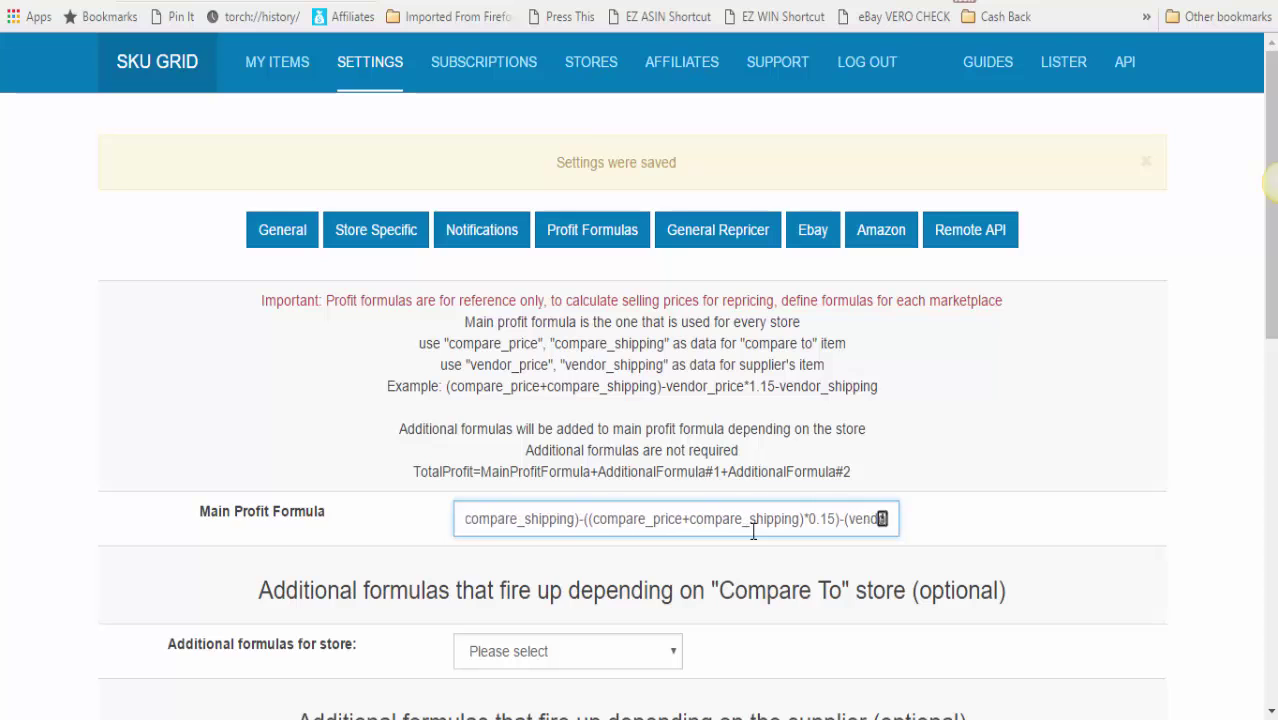
pyautogui.press('Right')
pyautogui.press('Right')
pyautogui.press('Right')
pyautogui.press('Right')
pyautogui.press('Right')
pyautogui.press('Right')
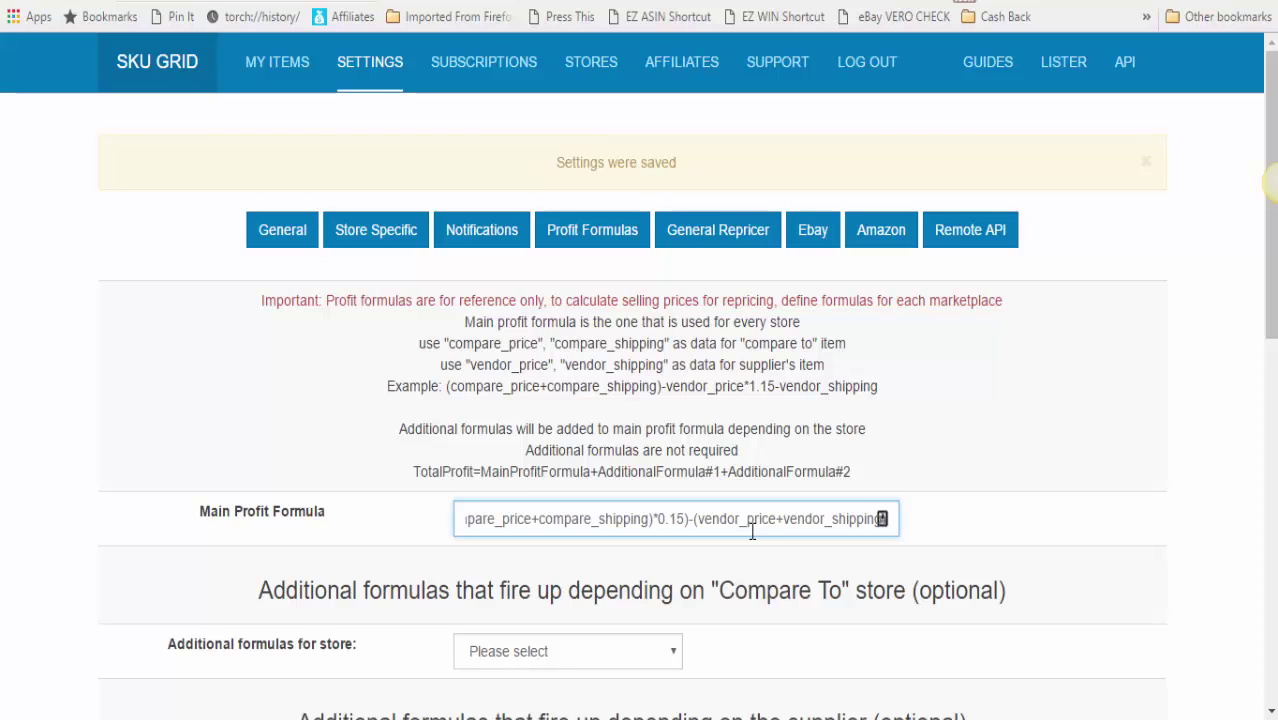
pyautogui.hotkey('ctrl', 'a')
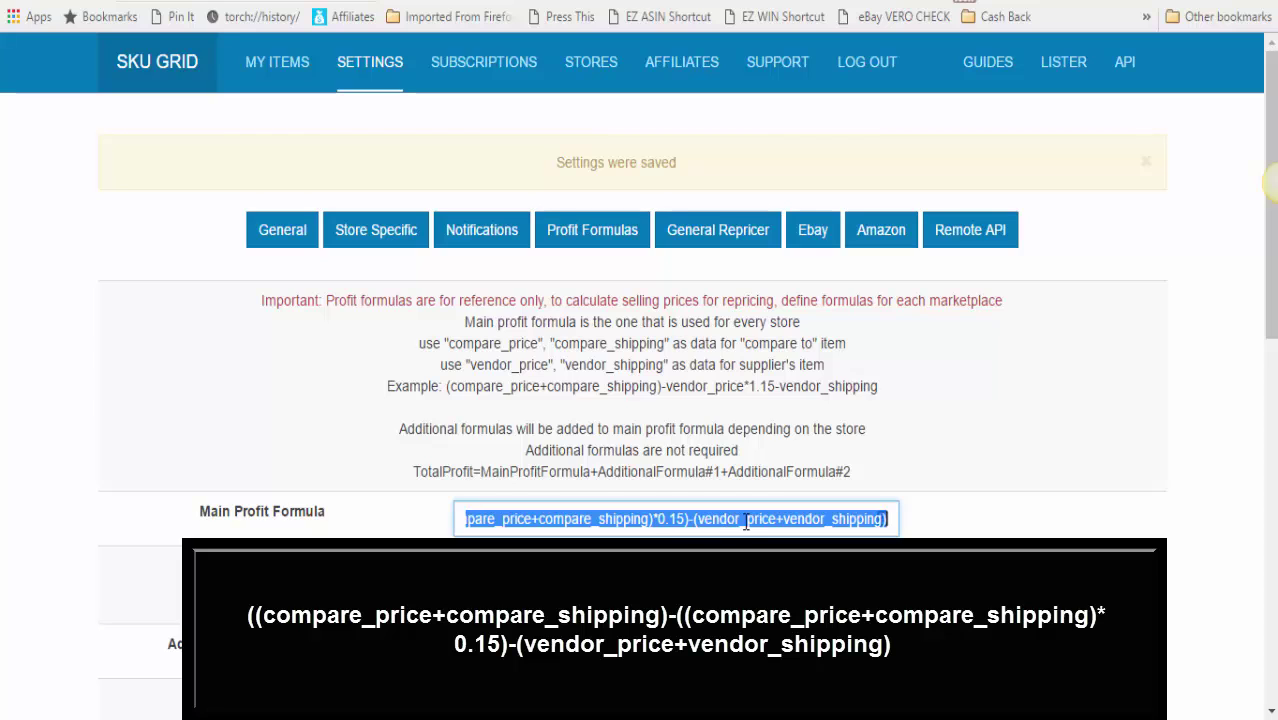
pyautogui.click(1080, 460)
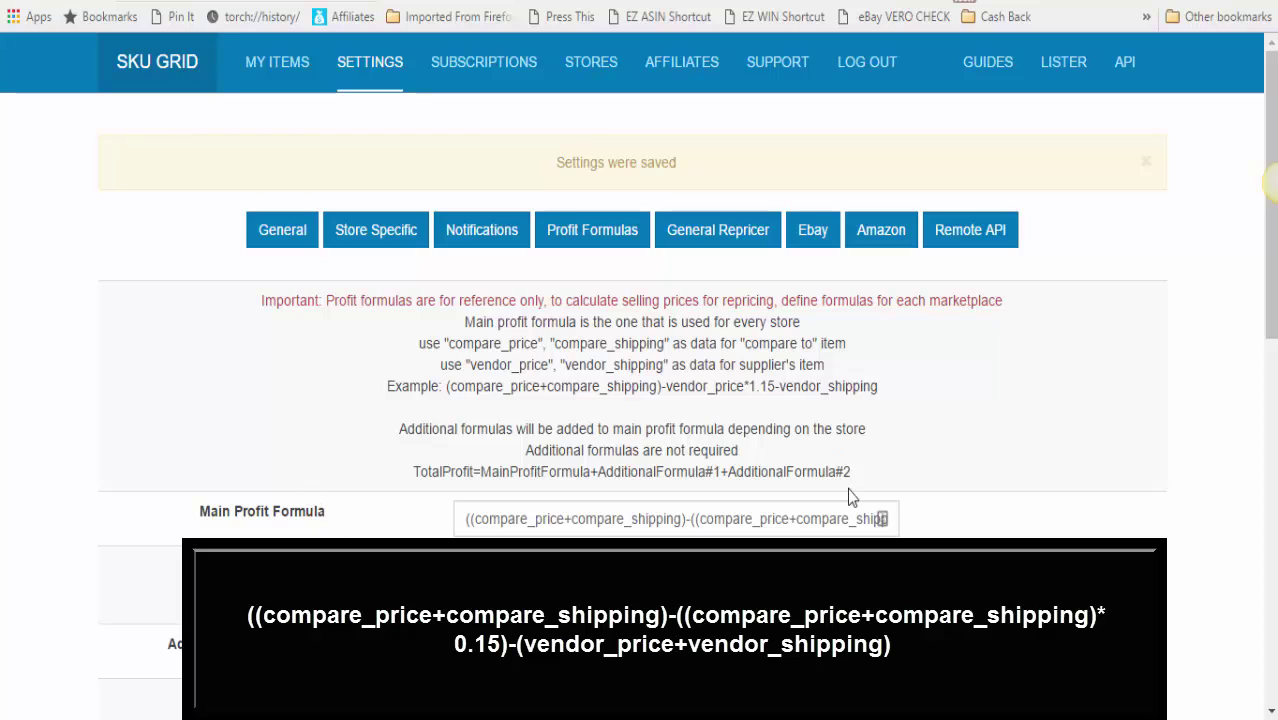
pyautogui.tripleClick(705, 521)
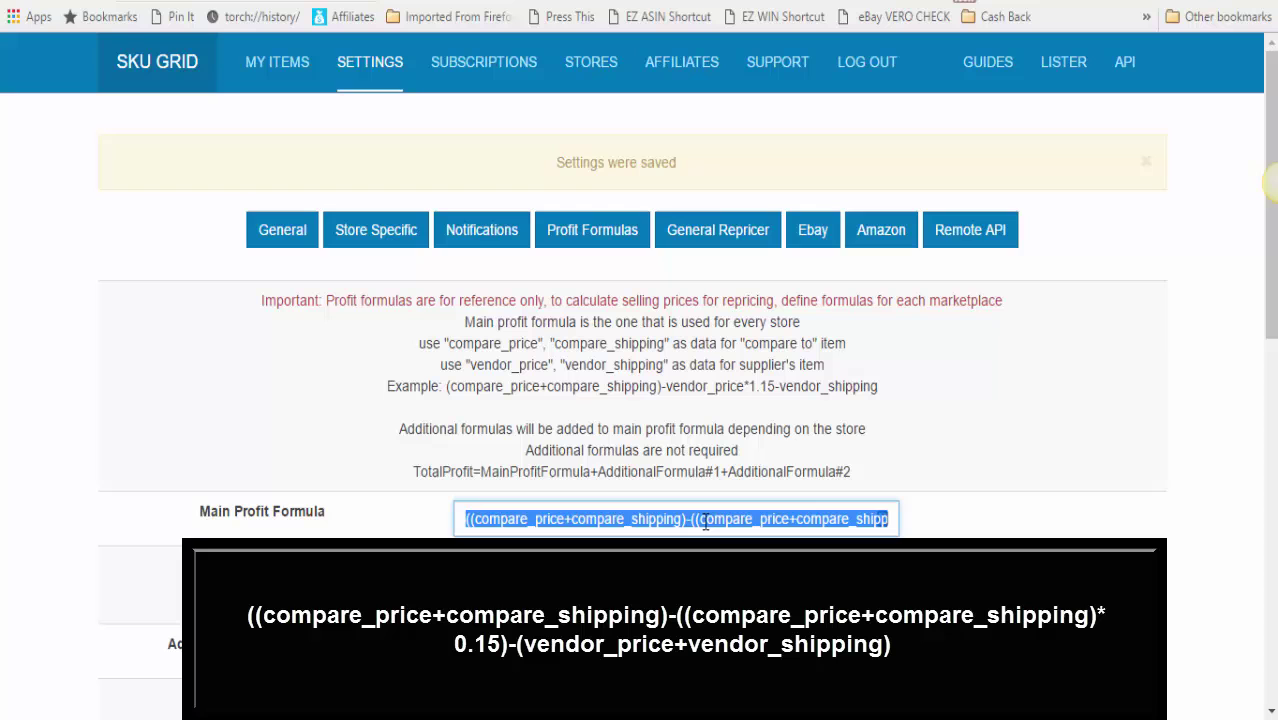
pyautogui.click(1052, 467)
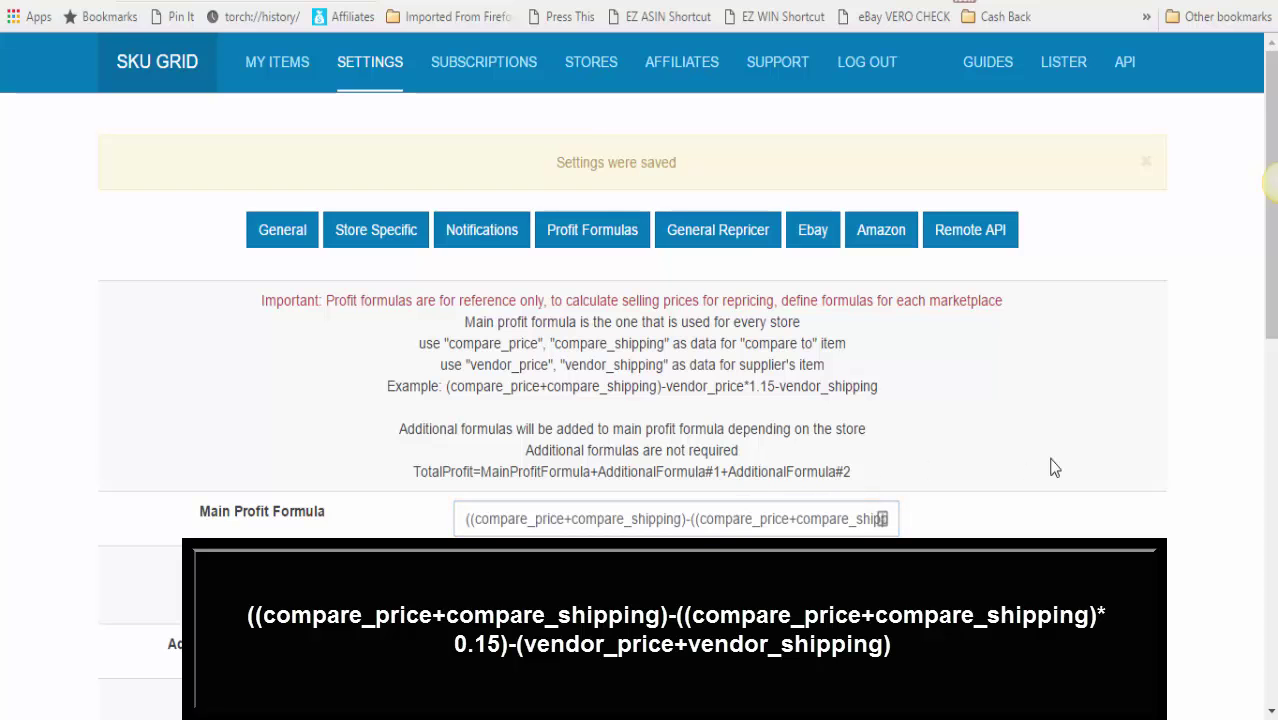
pyautogui.scroll(-3, 1052, 467)
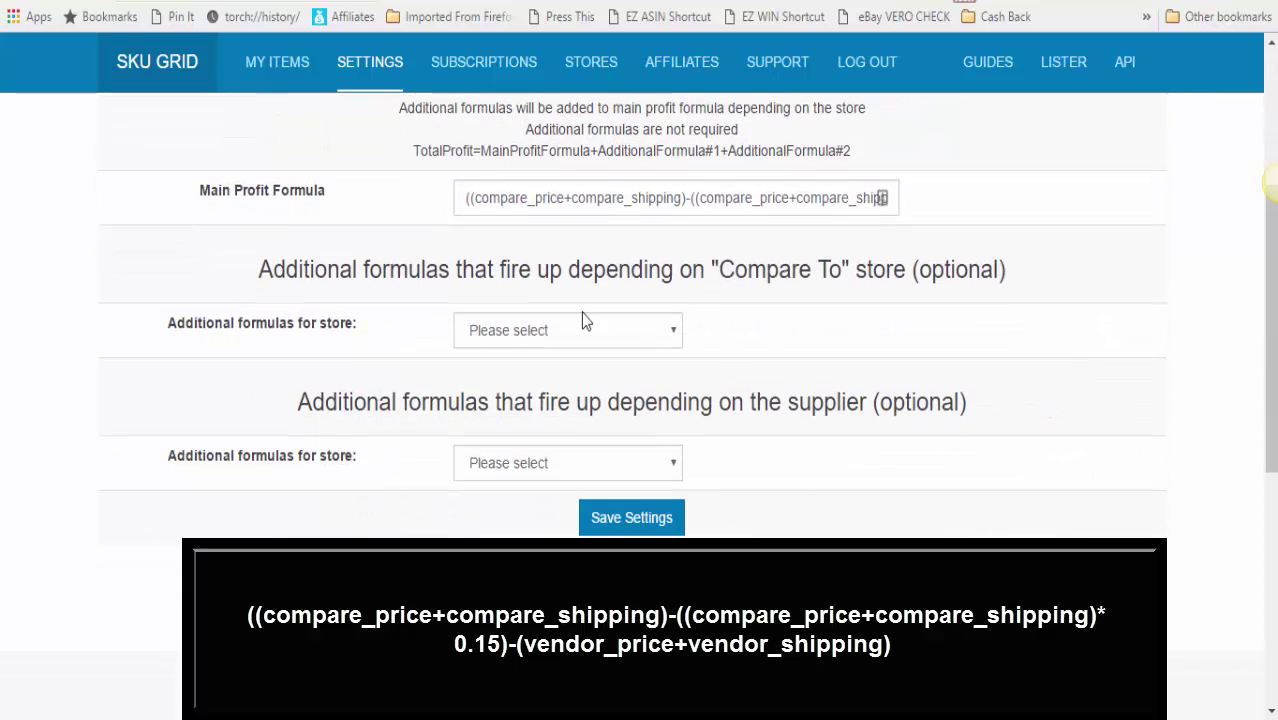
pyautogui.click(566, 337)
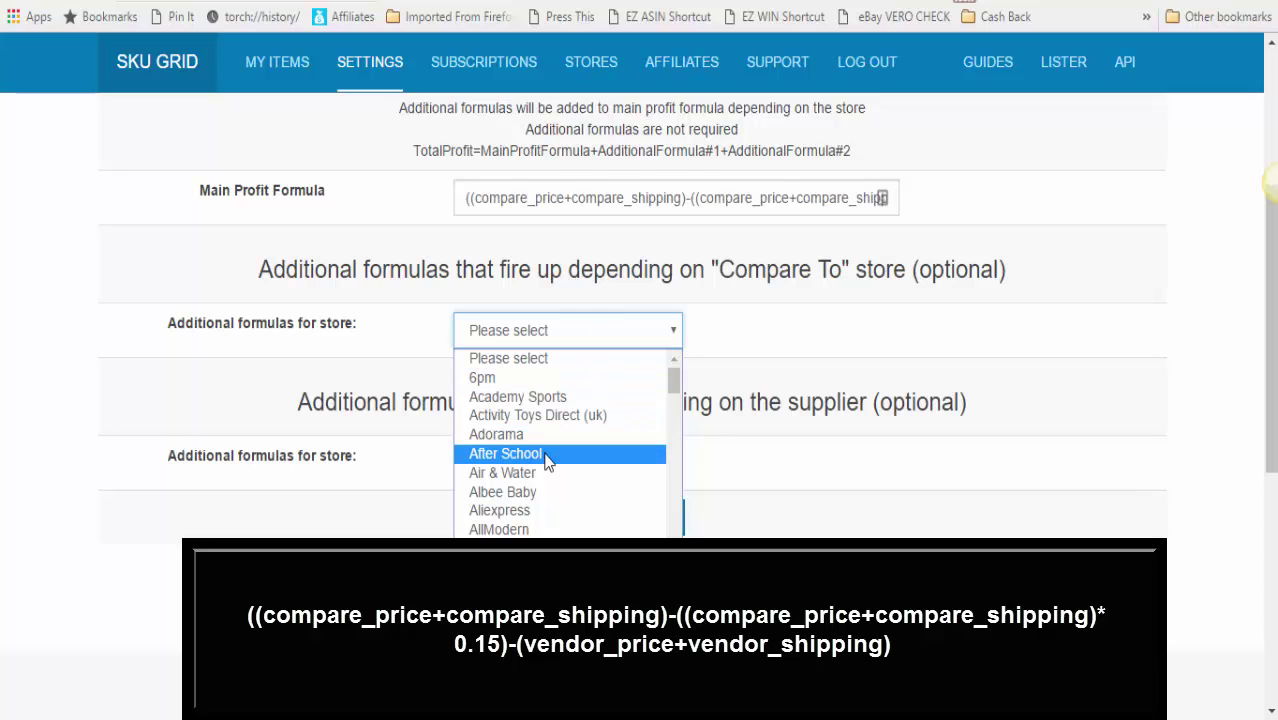
pyautogui.click(640, 358)
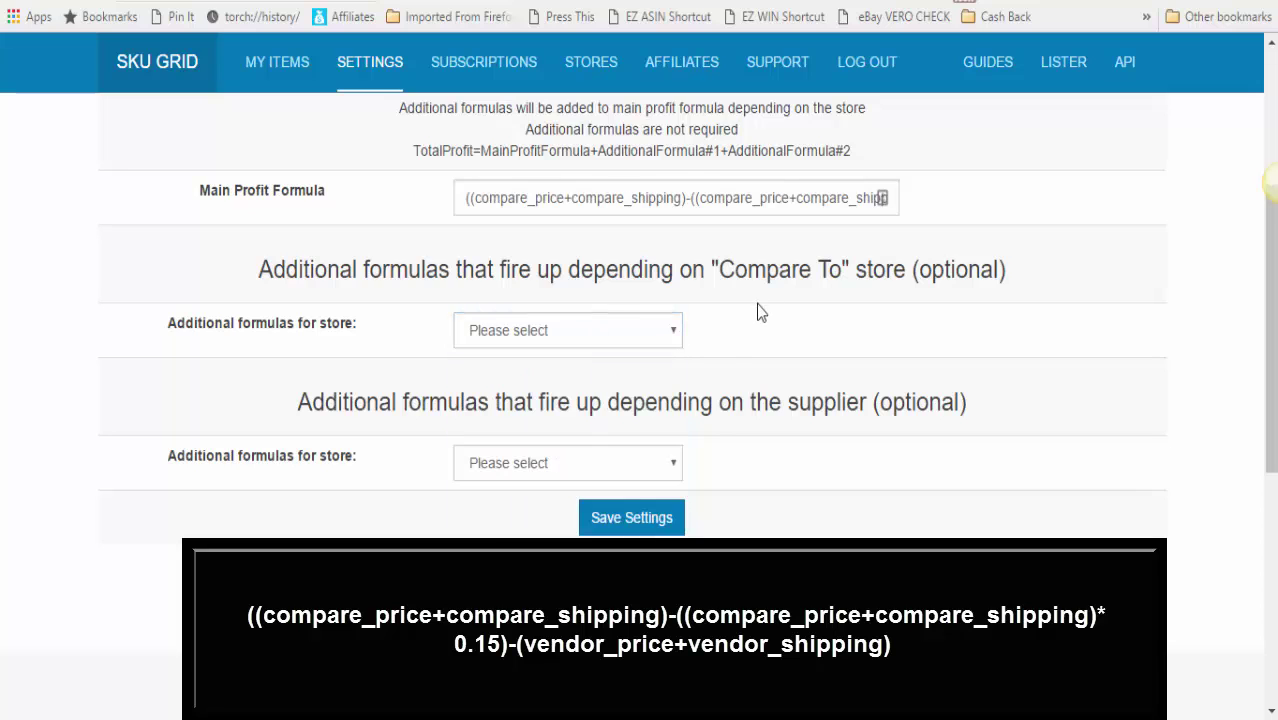
pyautogui.click(609, 478)
pyautogui.click(606, 477)
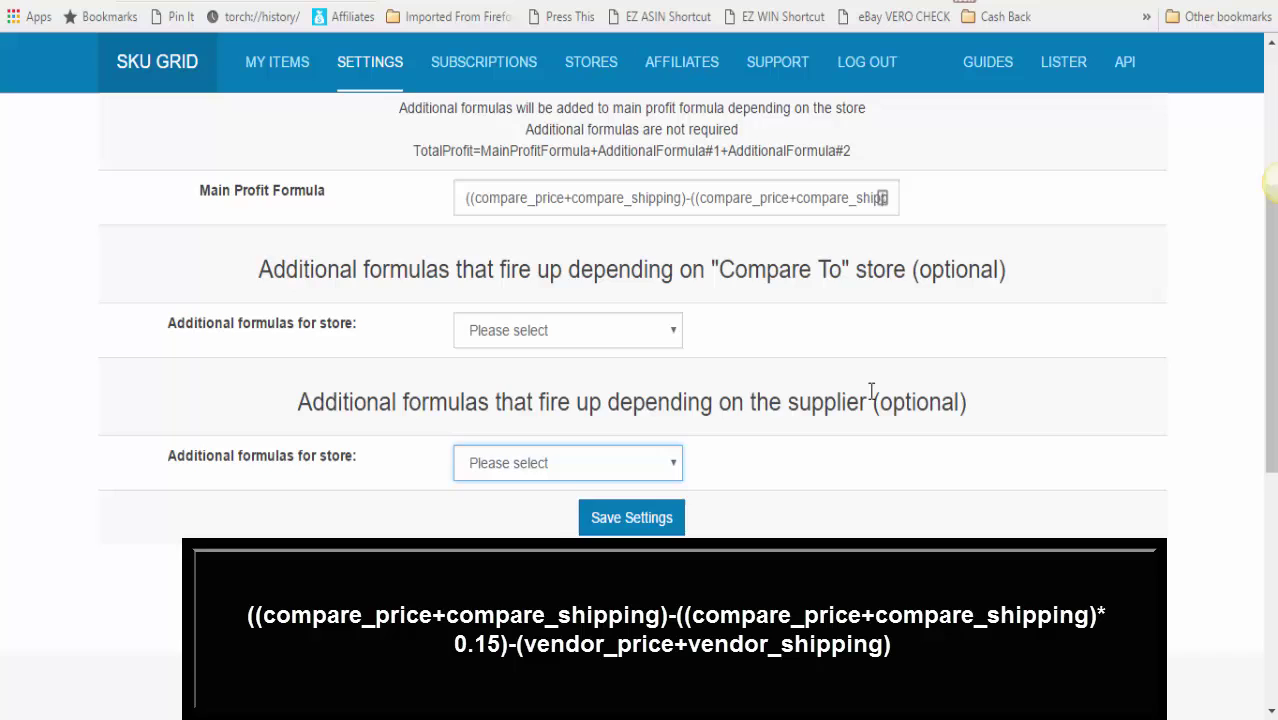
# Save the profit formula settings and review the saved main profit formula text
pyautogui.scroll(2, 876, 400)
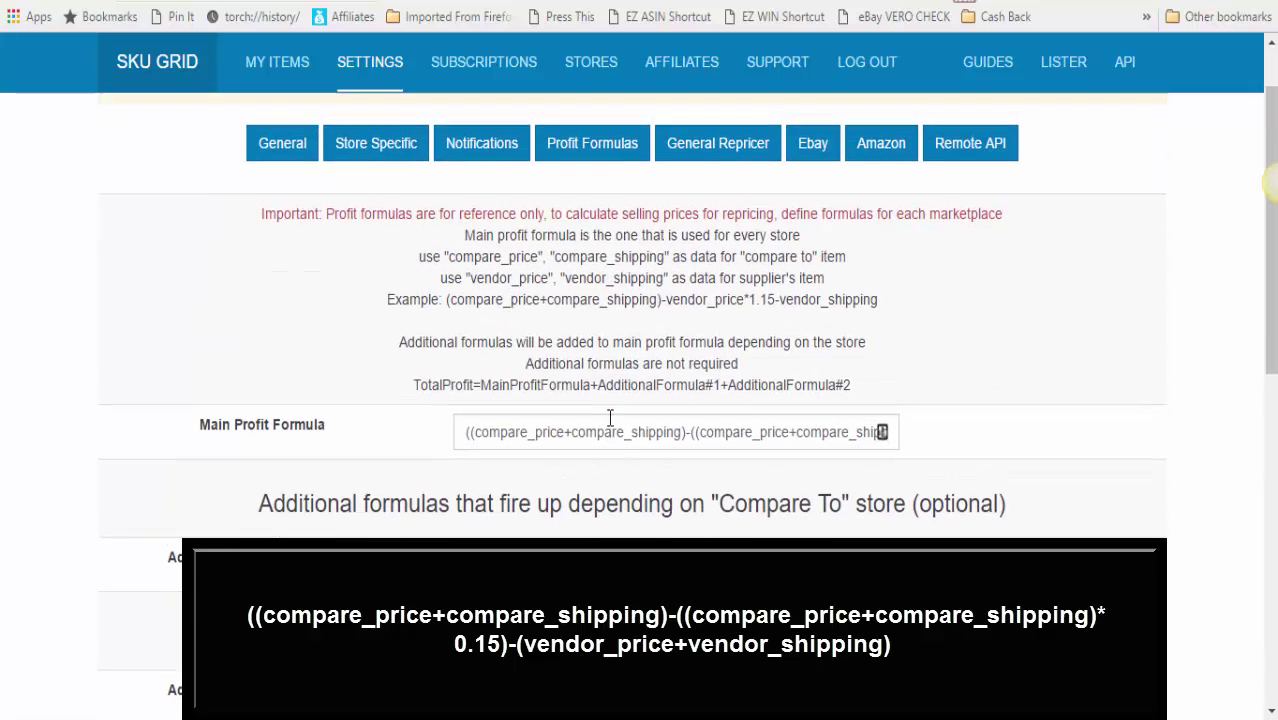
pyautogui.press('Return')
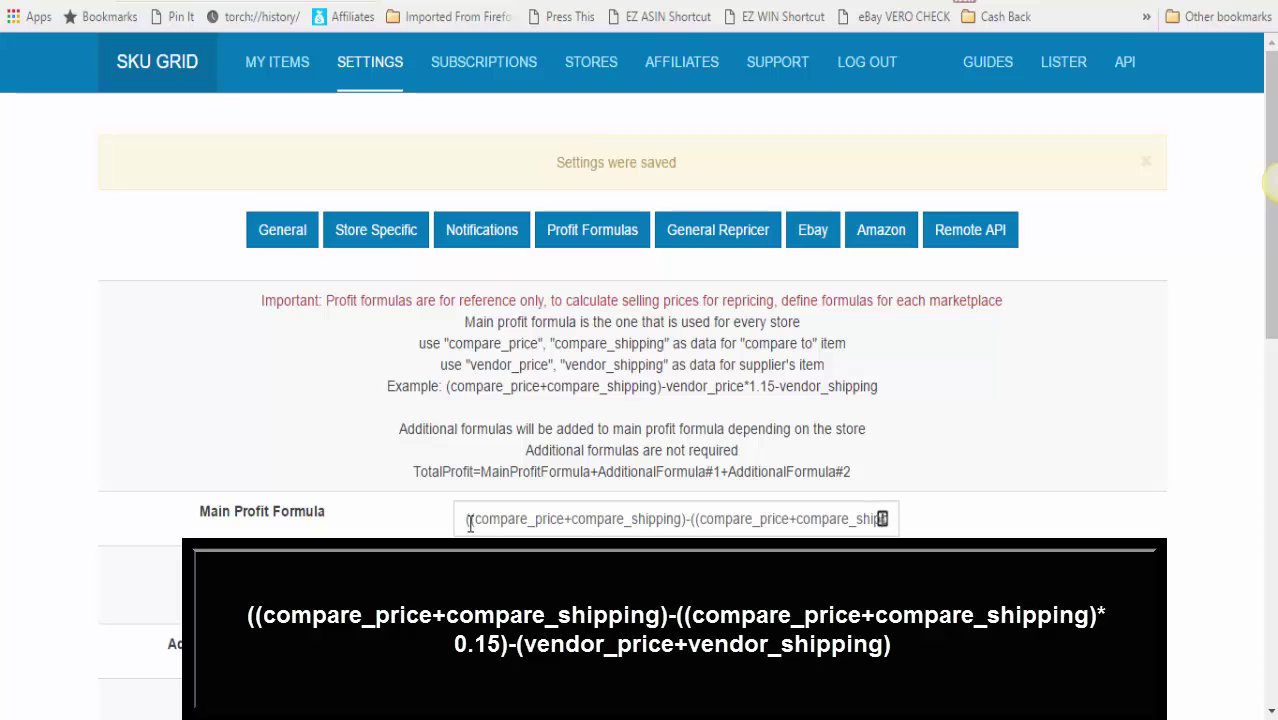
pyautogui.moveTo(465, 519); pyautogui.dragTo(962, 515)
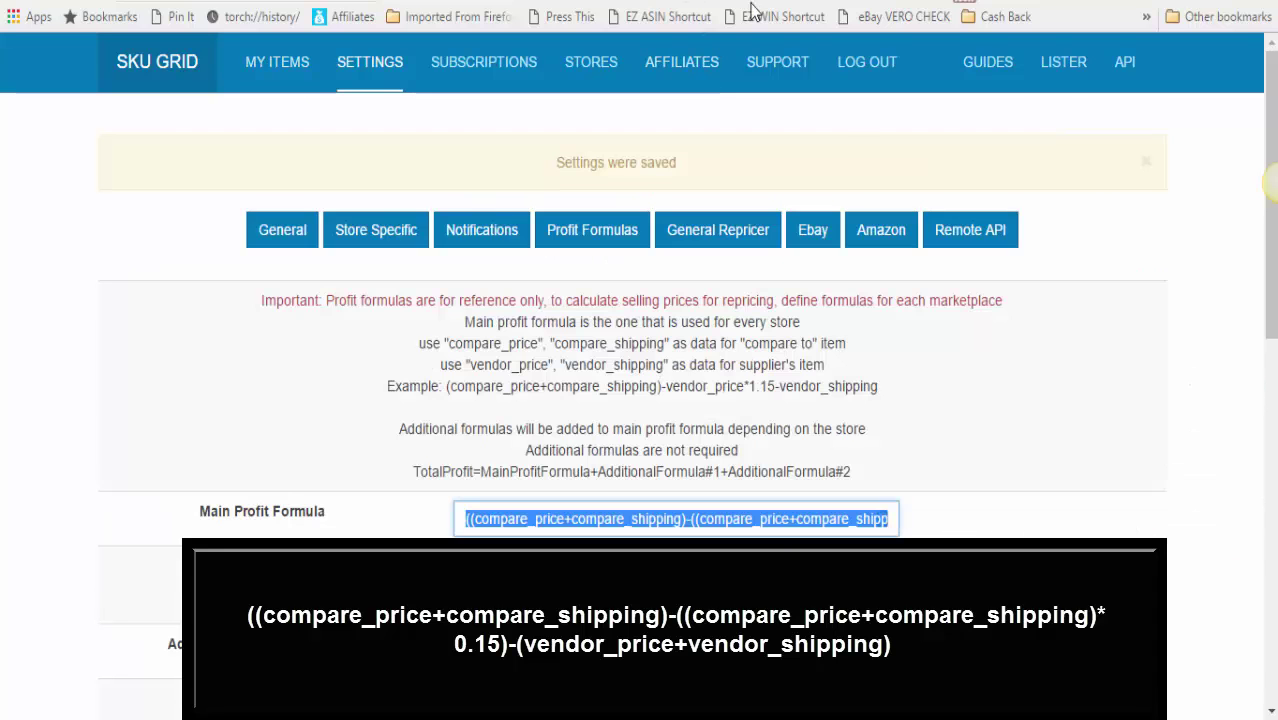
pyautogui.click(905, 453)
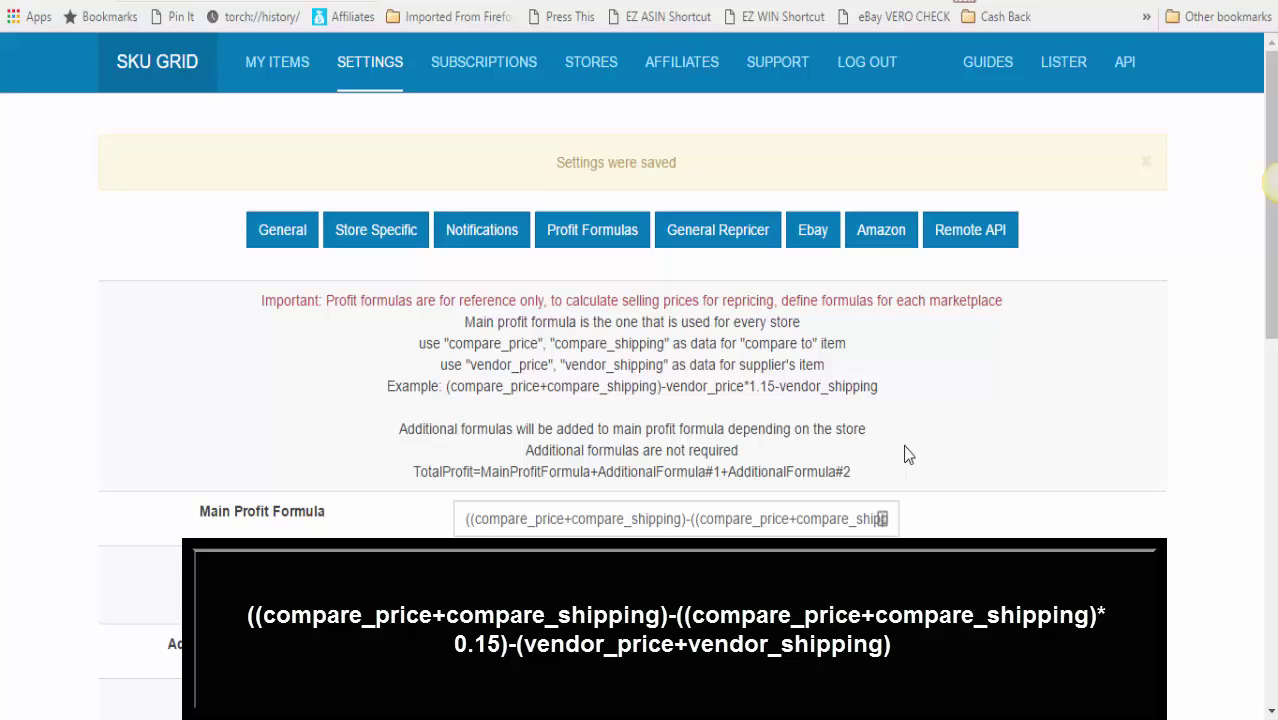
pyautogui.scroll(-1, 905, 453)
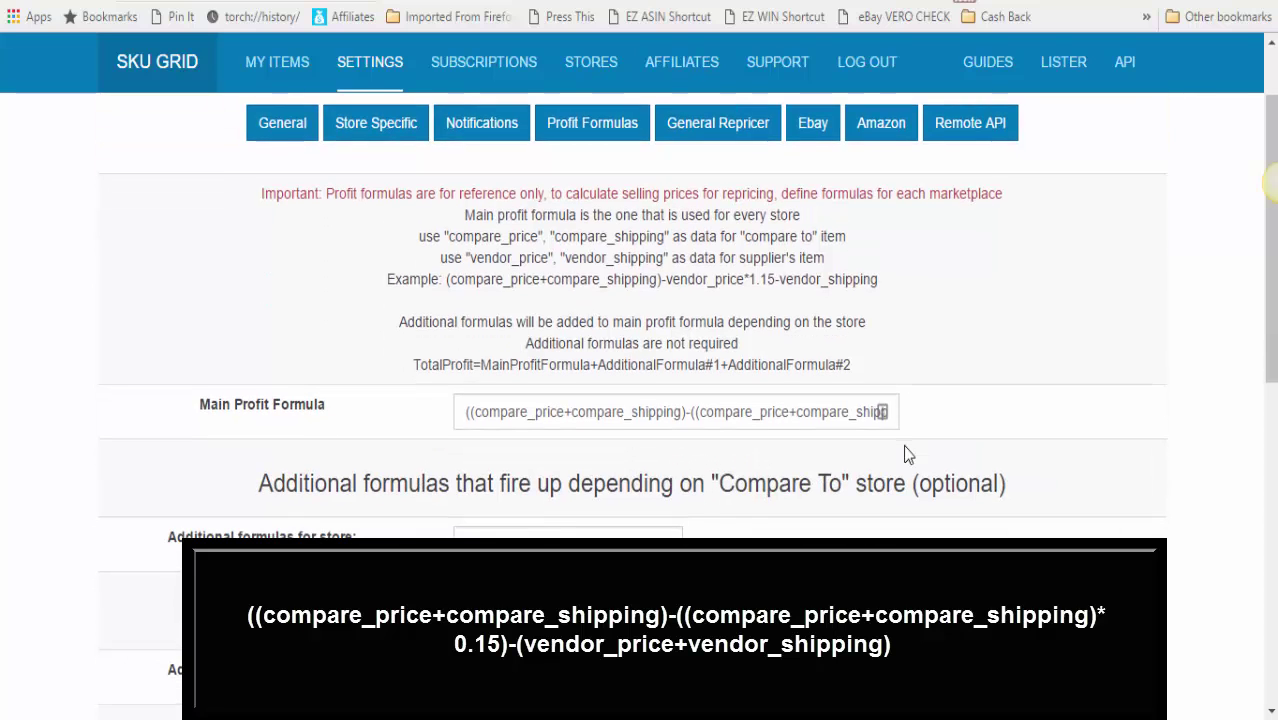